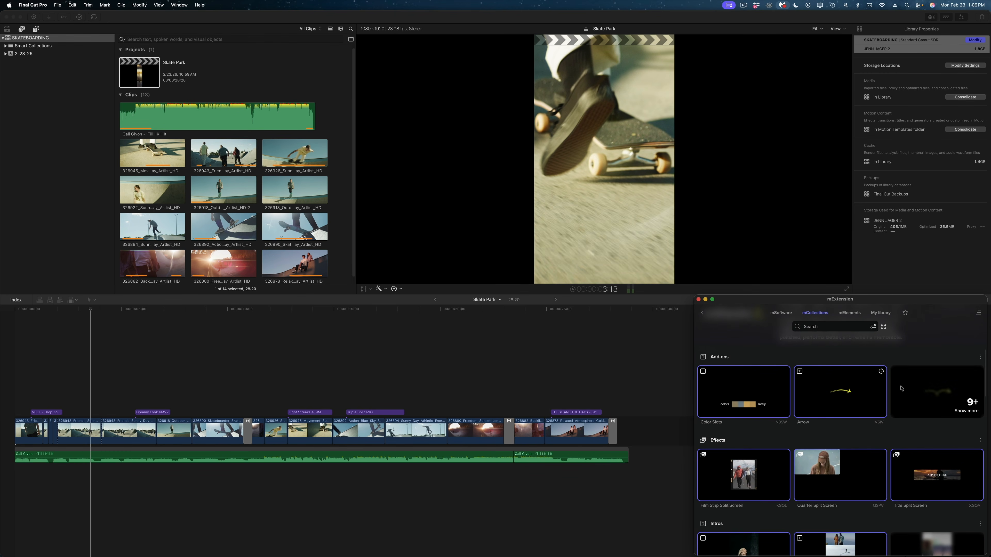
Add the Lines element from the mCollections add-ons to the Skate Park project and place it near the skater's head
scroll(831, 389, down, 2)
scroll(827, 386, down, 5)
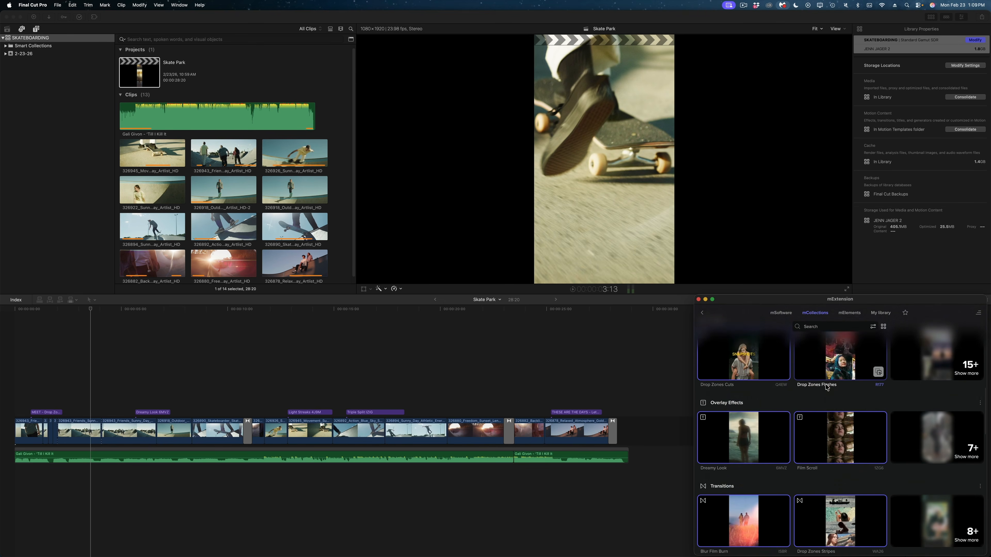
scroll(826, 386, down, 2)
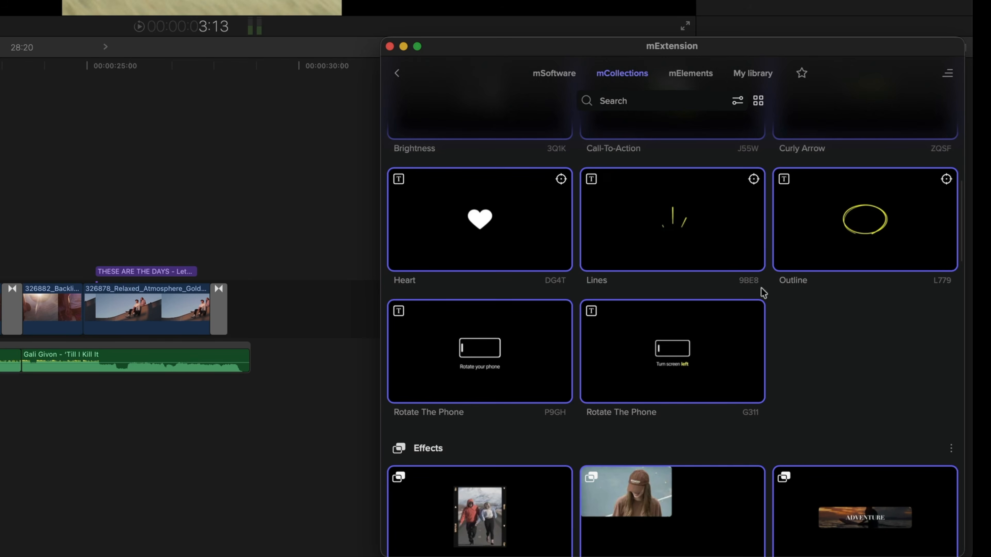
mouse_move(864, 406)
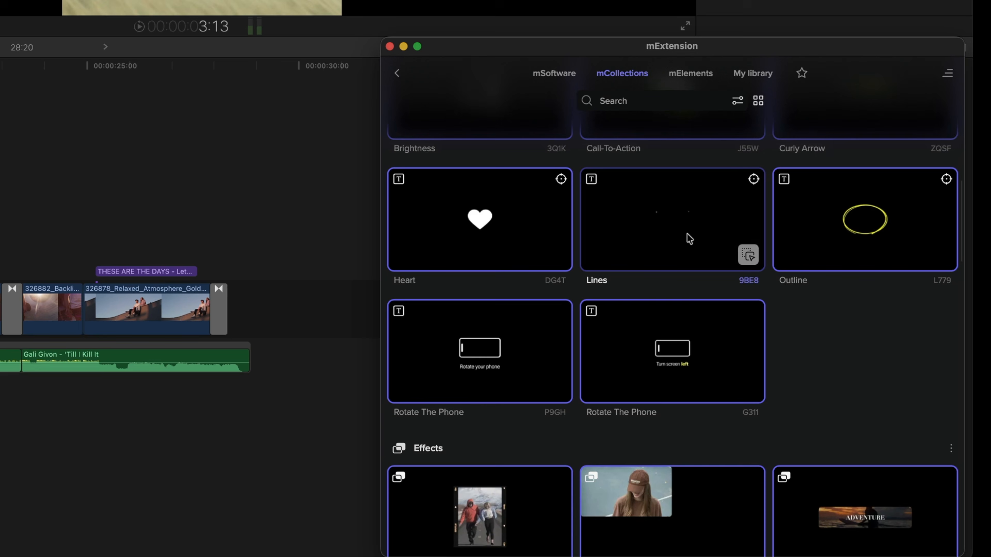
click(671, 220)
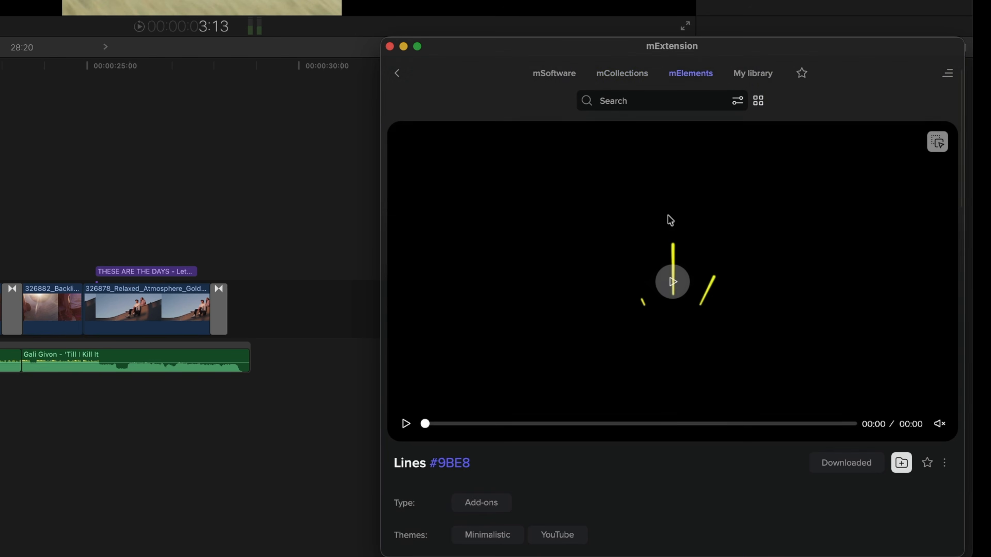
drag(937, 142, 511, 243)
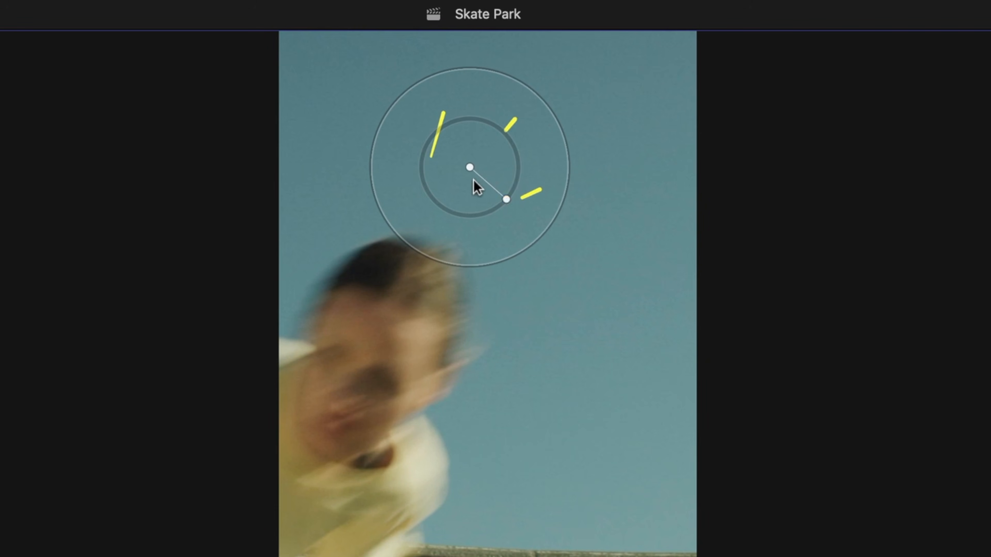
drag(470, 168, 461, 222)
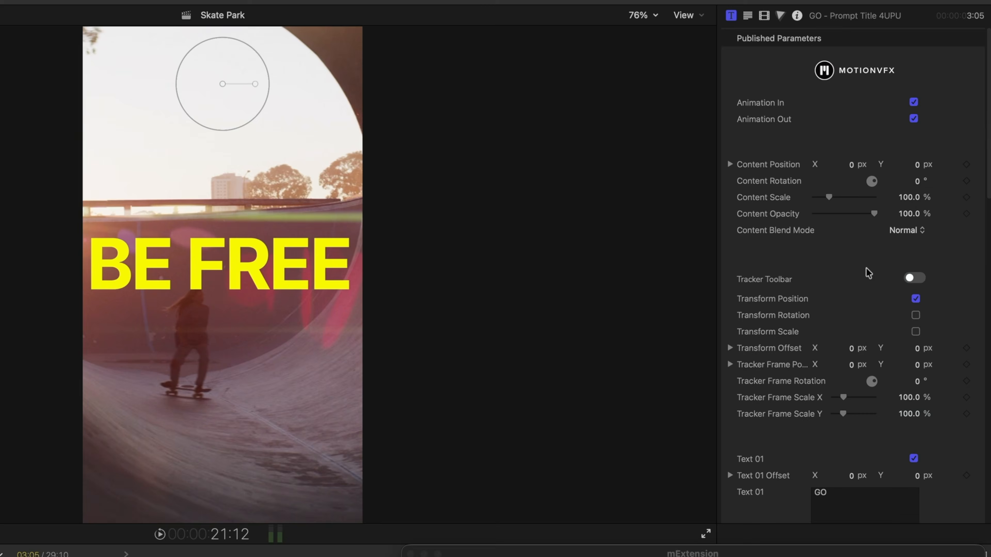
Look through the published parameters of the GO prompt title, including its tracker options and individual text settings
scroll(863, 276, down, 10)
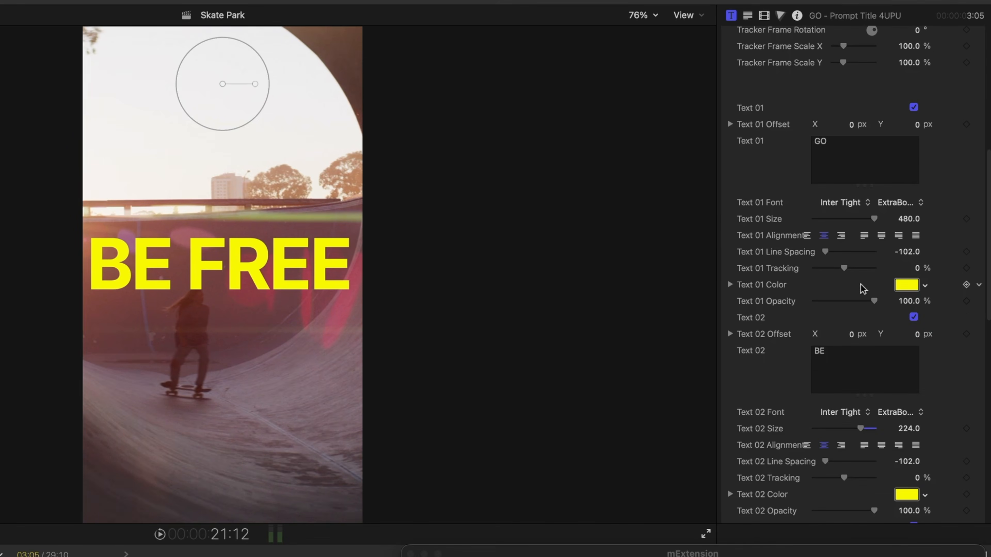
scroll(914, 320, down, 4)
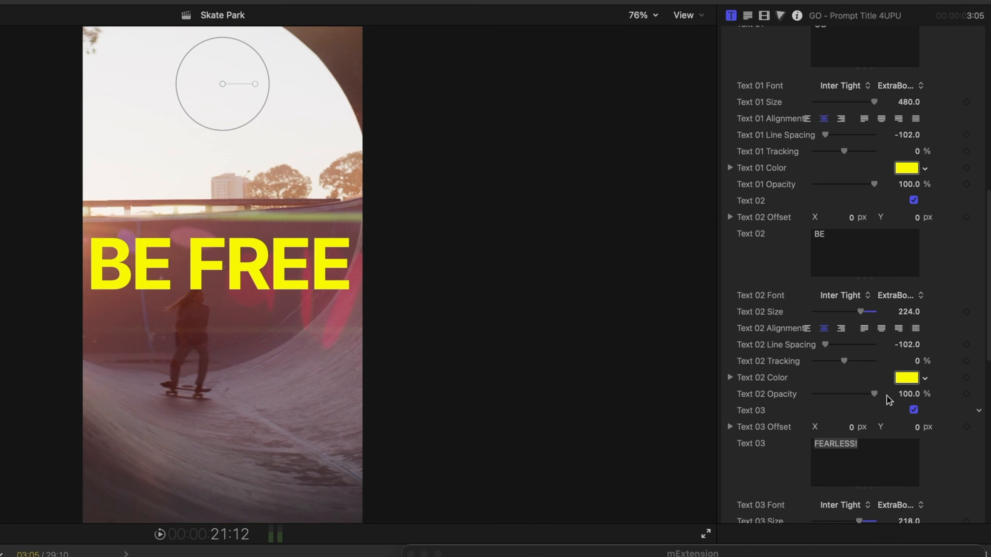
scroll(874, 396, down, 12)
scroll(874, 394, down, 4)
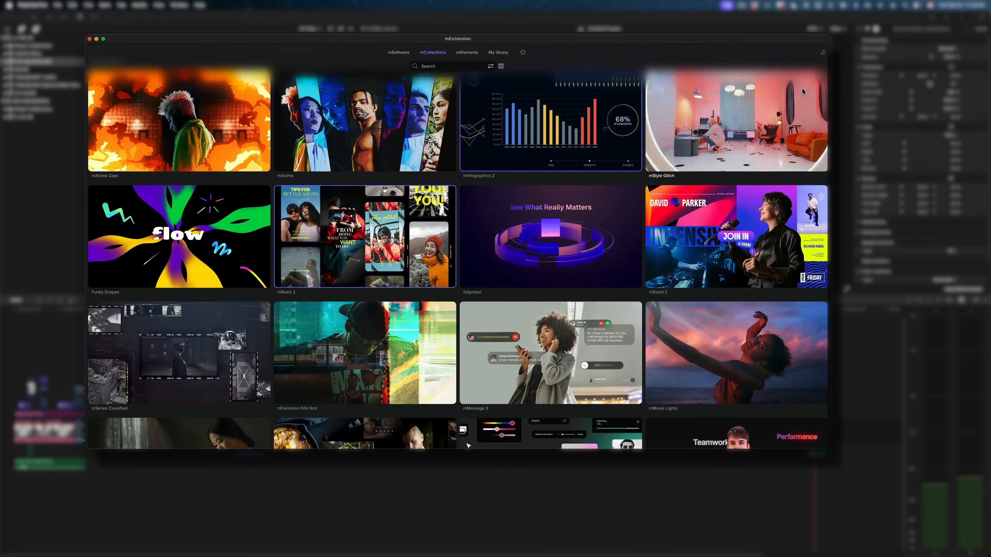
Browse the mCollections catalogue to examine the available template packs
scroll(803, 91, down, 5)
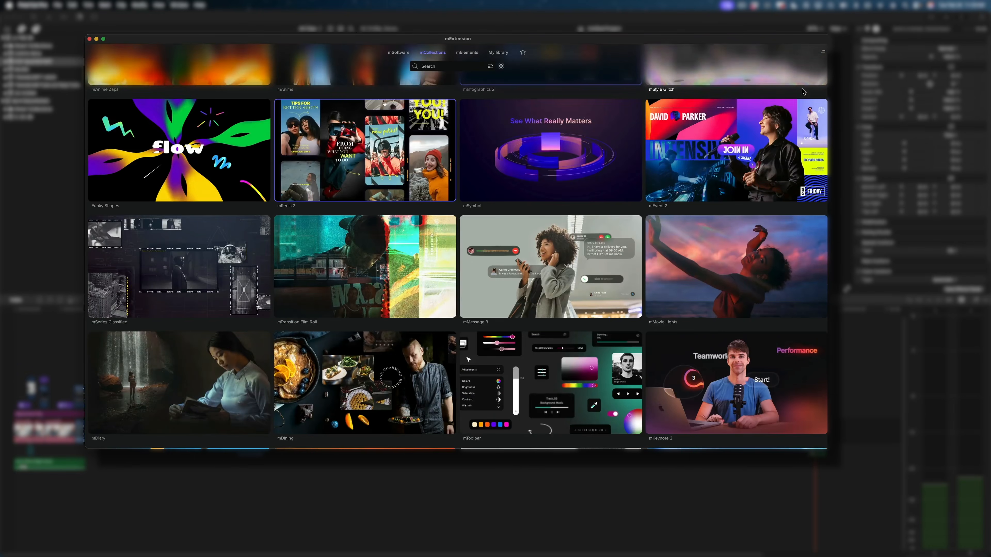
scroll(803, 91, down, 2)
scroll(802, 91, down, 2)
scroll(802, 92, down, 2)
scroll(802, 92, down, 2)
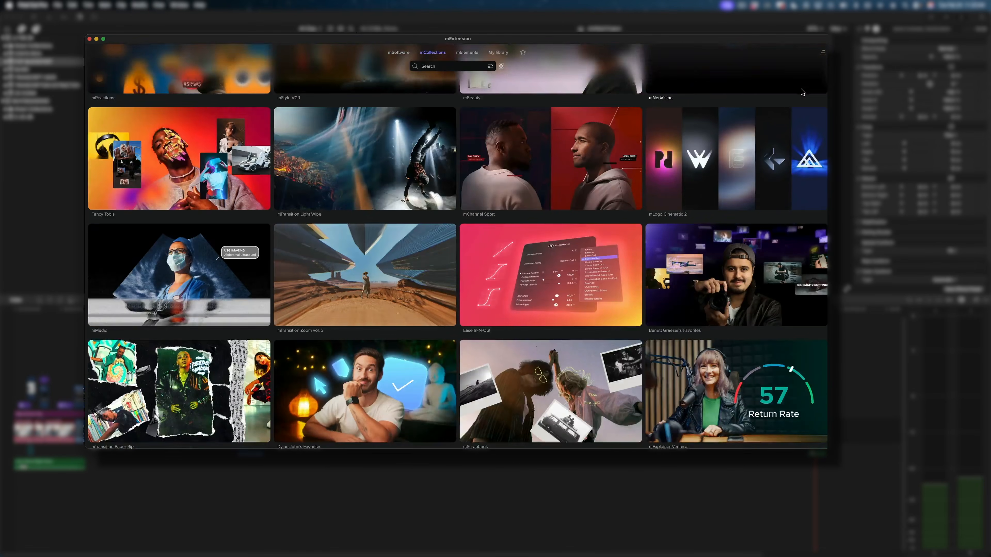
scroll(802, 91, down, 3)
scroll(802, 91, down, 4)
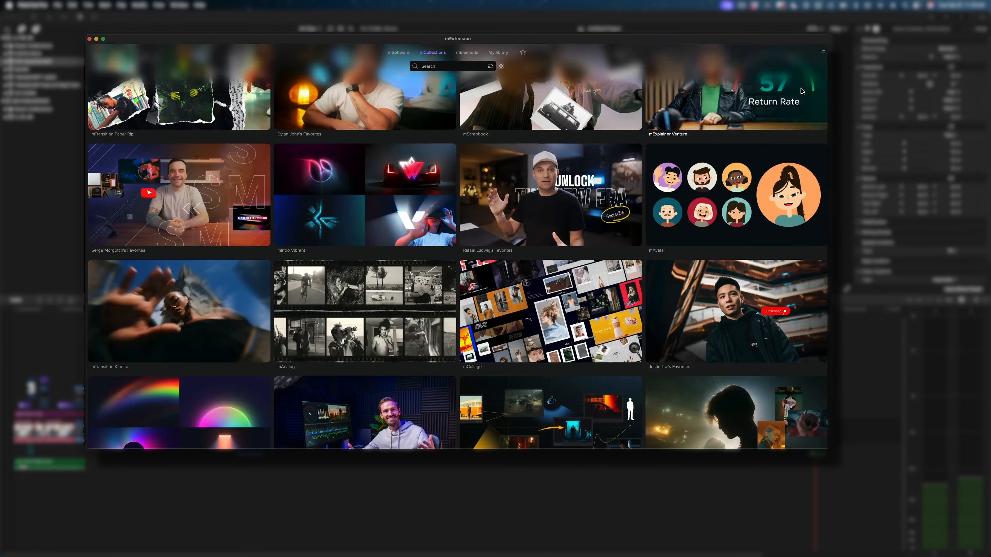
scroll(802, 90, down, 2)
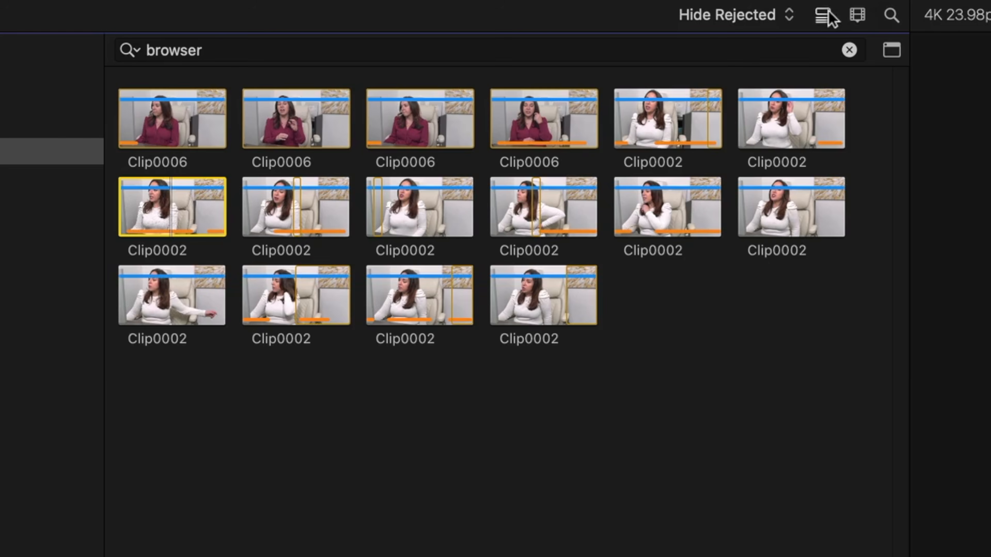
Show the browser clips as a list and mark a short range in the filmstrip of the Clip0002 entry starting at 07:08:37:13
click(824, 15)
click(600, 162)
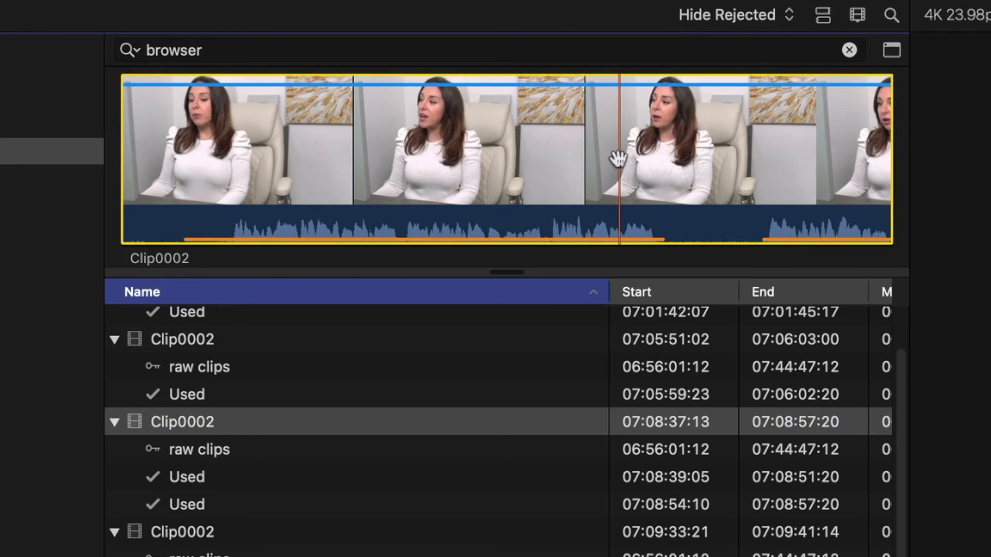
drag(119, 145, 621, 162)
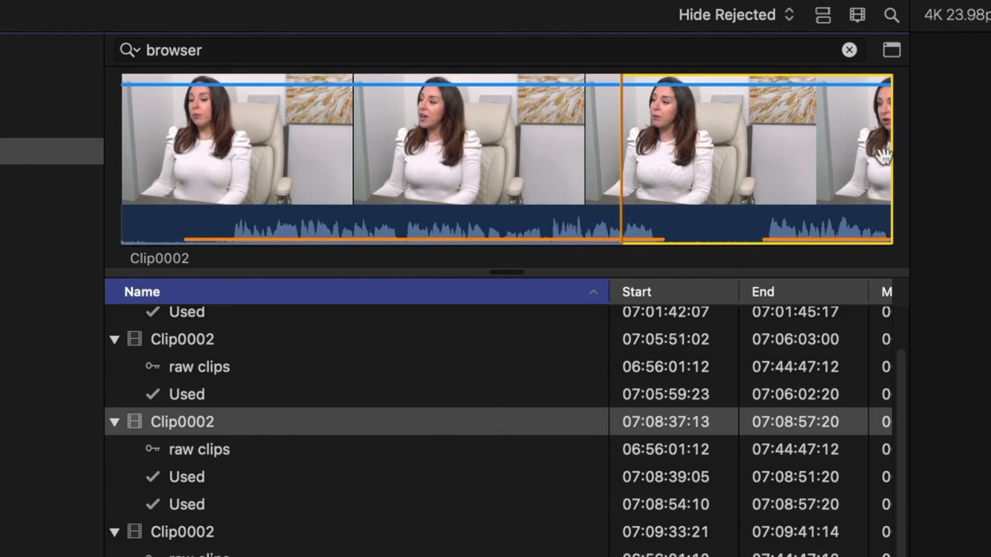
drag(888, 155, 653, 162)
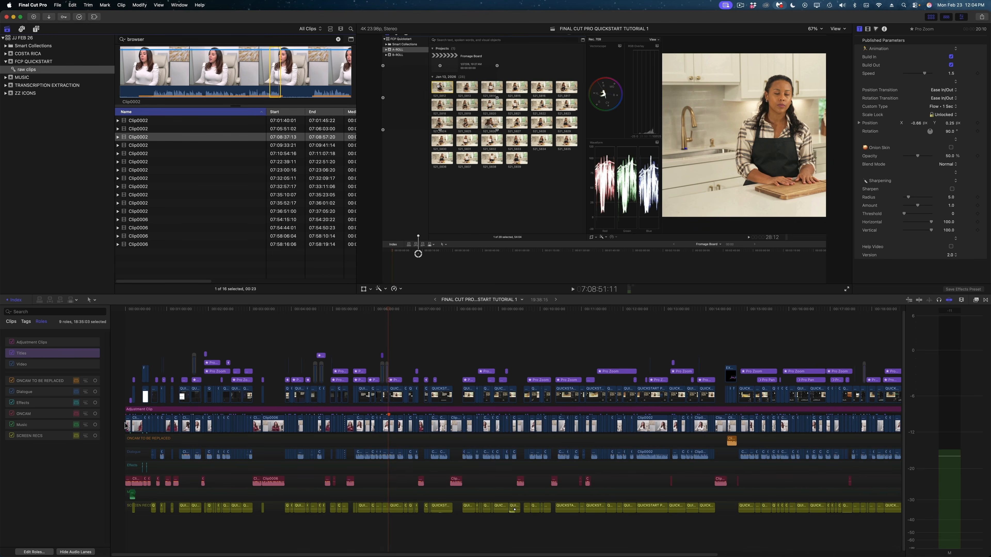
Hide the audio lanes and close the timeline index
click(61, 553)
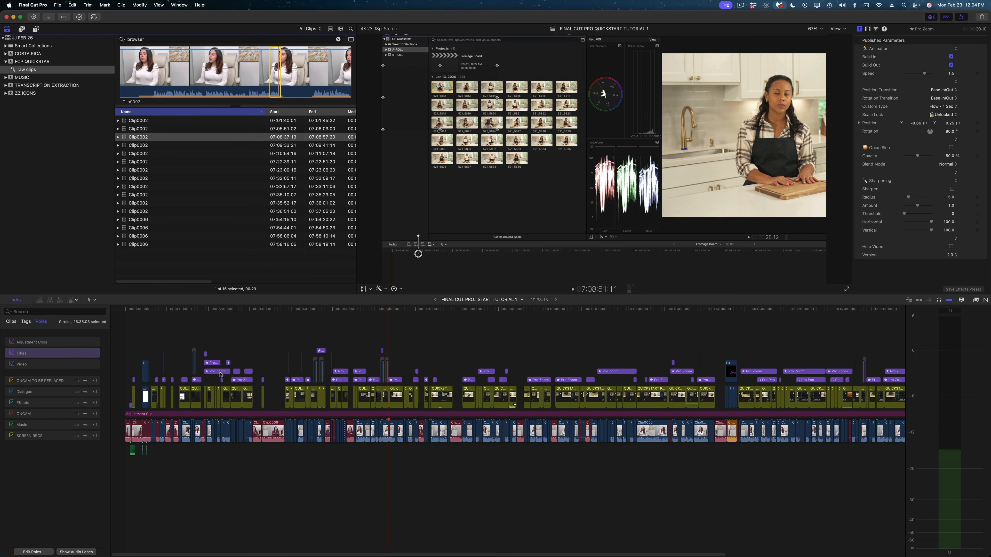
click(16, 300)
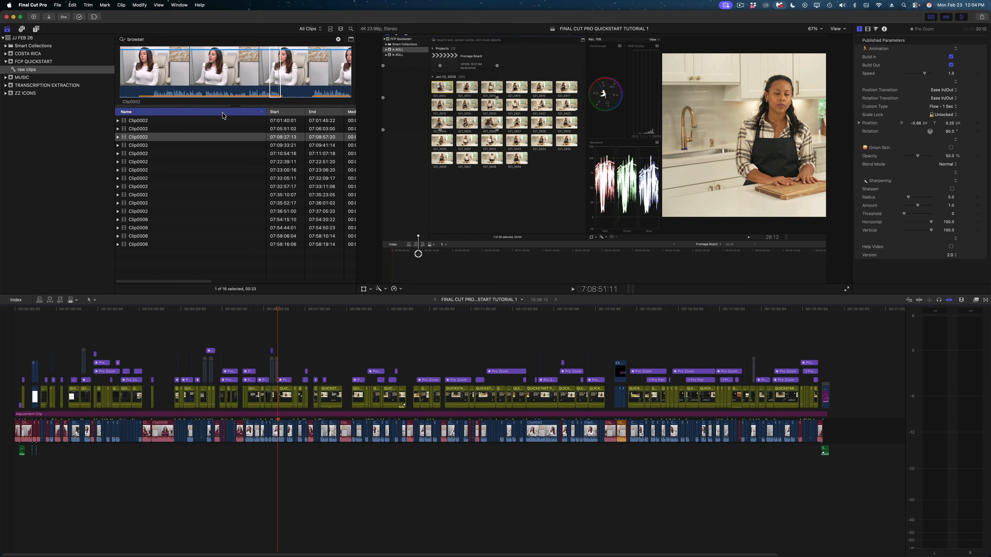
Cut Clip0002 in the primary storyline just before the red marker and disable the segment following the cut
key(super+equal)
key(super+equal)
key(super+equal)
key(super+equal)
key(super+equal)
key(super+equal)
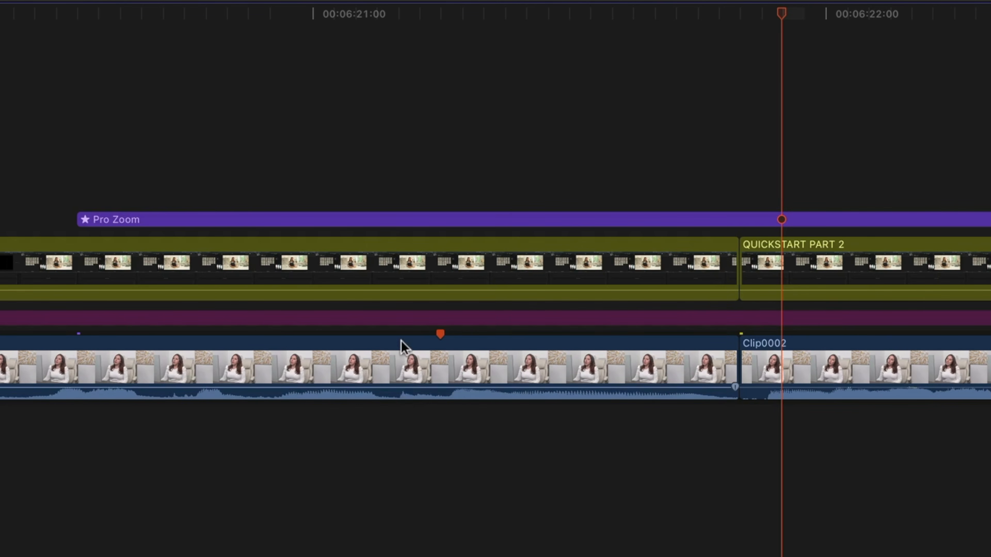
key(b)
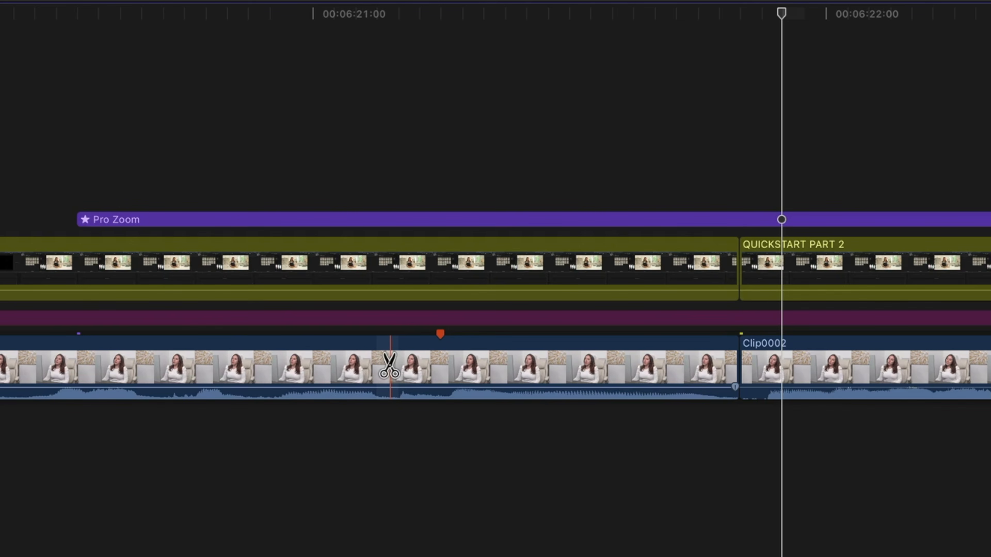
click(390, 367)
key(a)
click(421, 395)
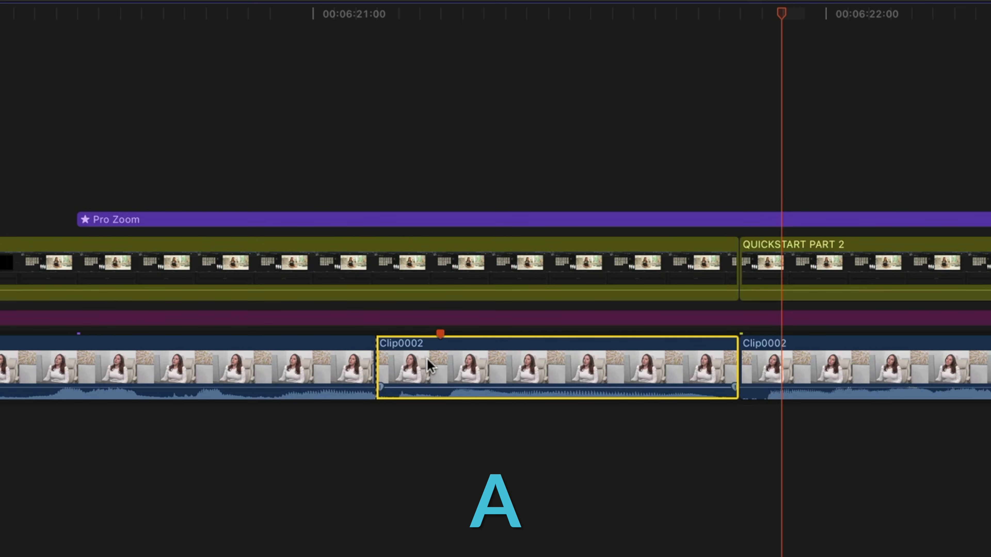
key(v)
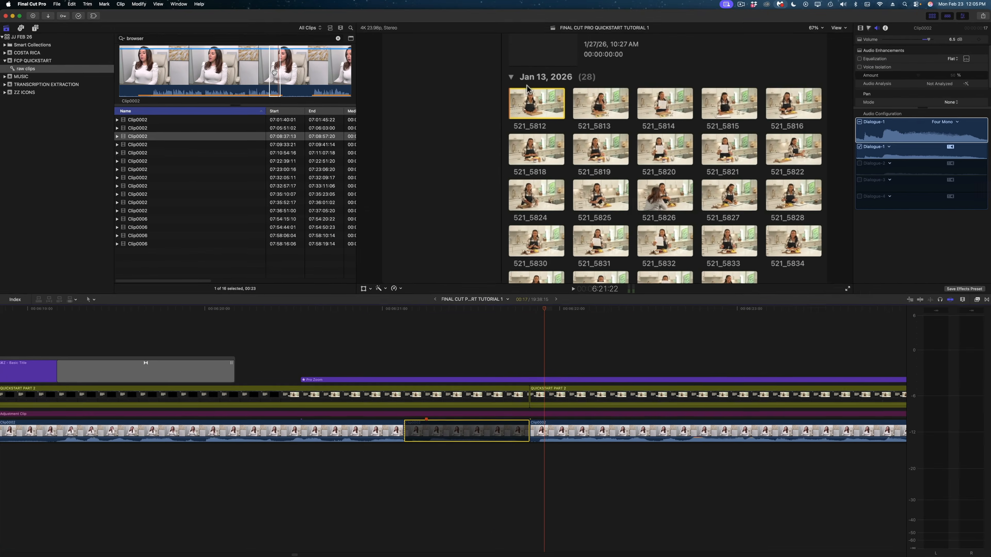
Connect the marked Clip0002 range from the browser beneath the disabled segment in the timeline
click(275, 73)
drag(275, 73, 407, 457)
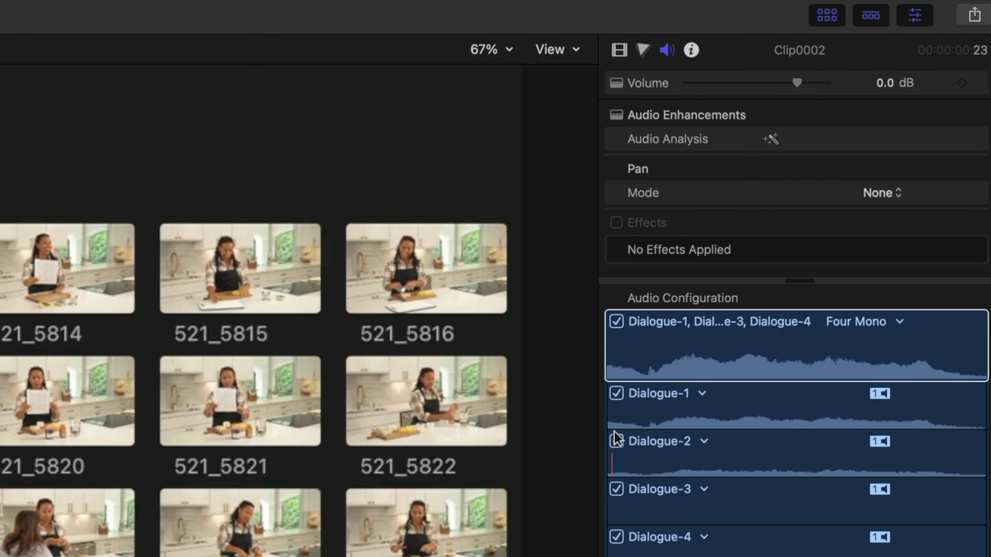
Turn off Dialogue-2, Dialogue-3 and Dialogue-4 on the connected Clip0002 and set its volume to 6.5 dB
click(613, 437)
click(616, 441)
click(616, 489)
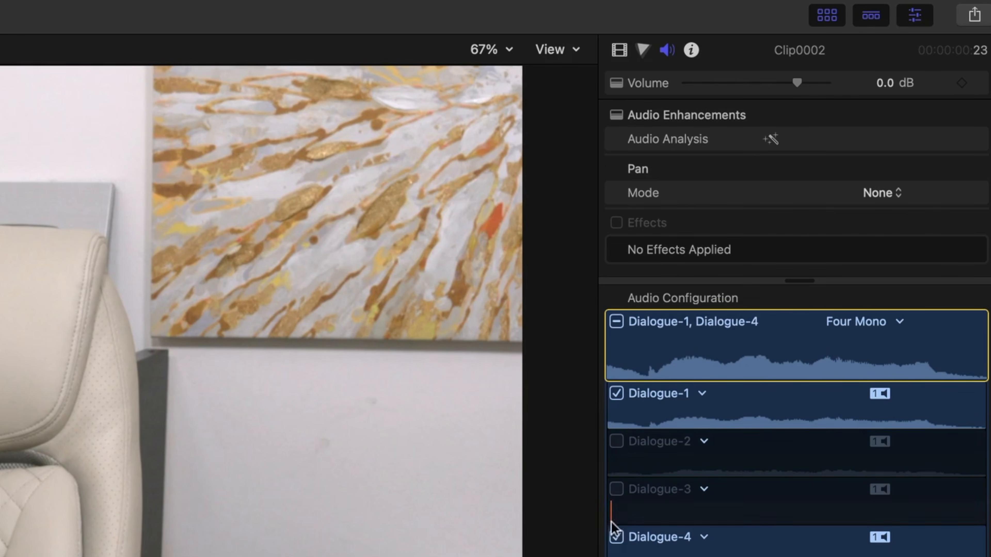
click(616, 537)
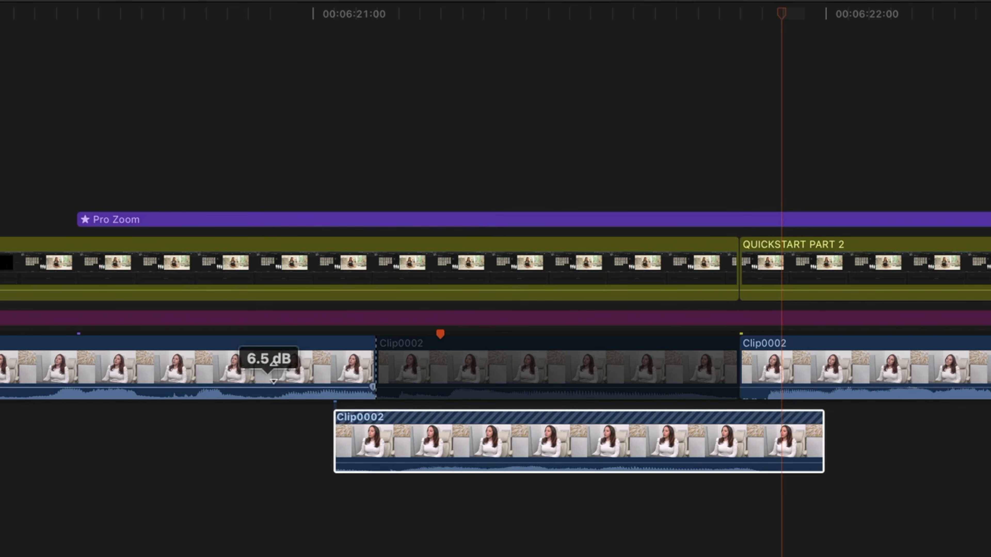
click(879, 86)
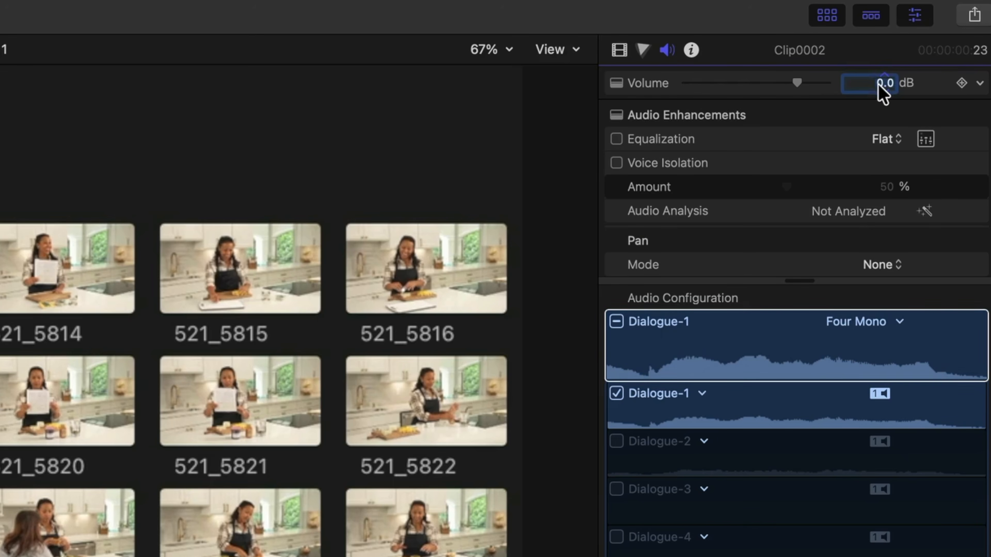
key(Return)
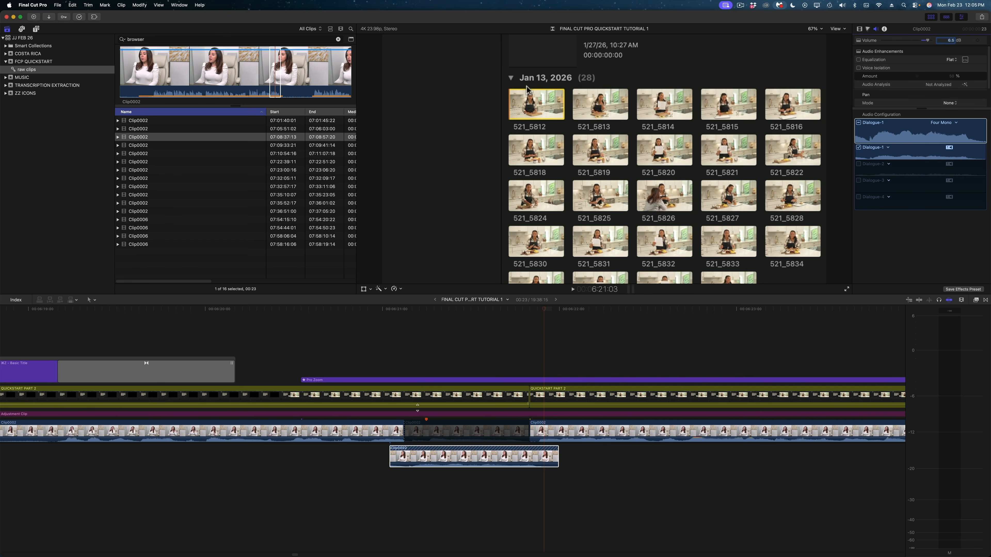
Play the timeline from just before the cut to check the replacement audio
click(355, 336)
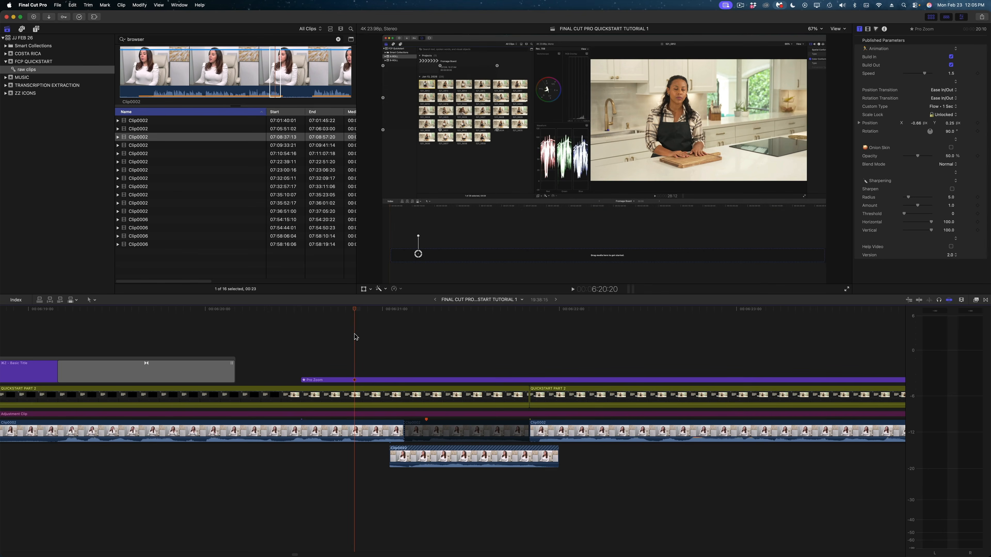
key(space)
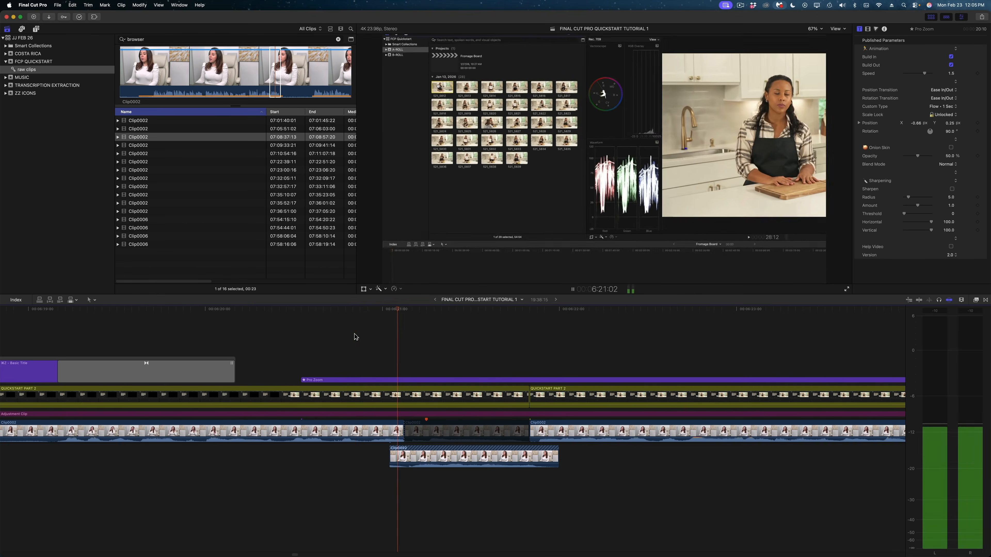
key(space)
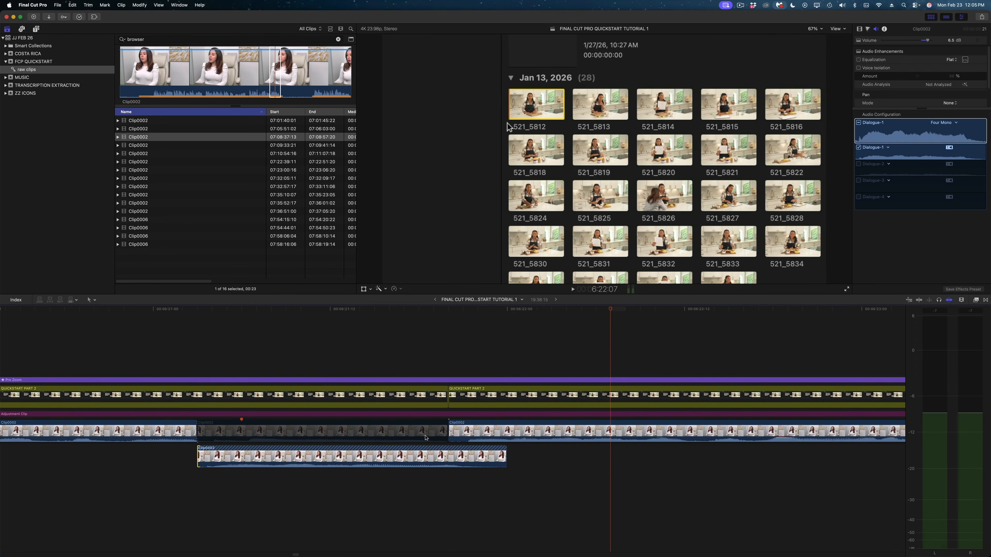
Trim the start of the connected Clip0002 to line up with the cut above it
key(super+=)
scroll(426, 437, left, 10)
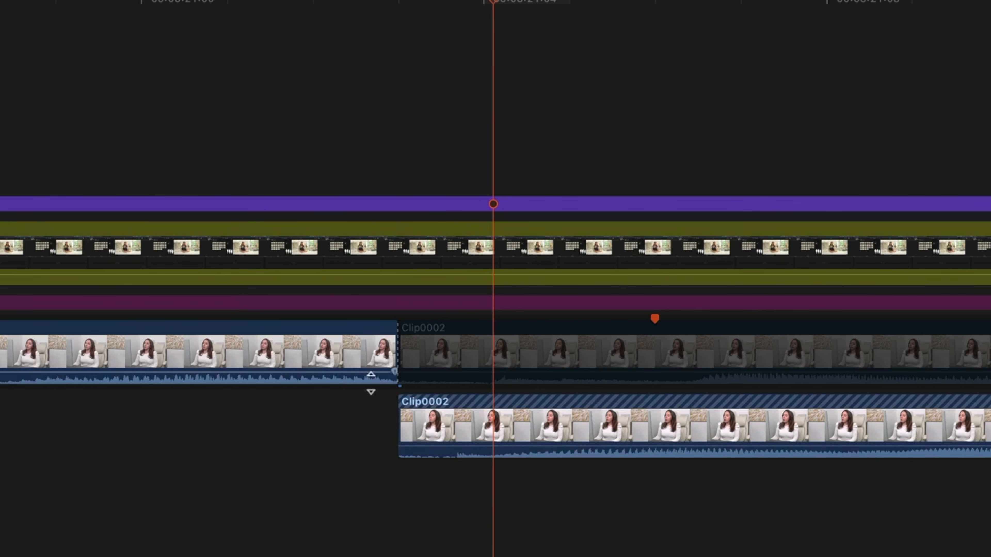
click(408, 414)
mouse_move(441, 415)
mouse_down()
mouse_move(464, 414)
mouse_move(422, 417)
mouse_up()
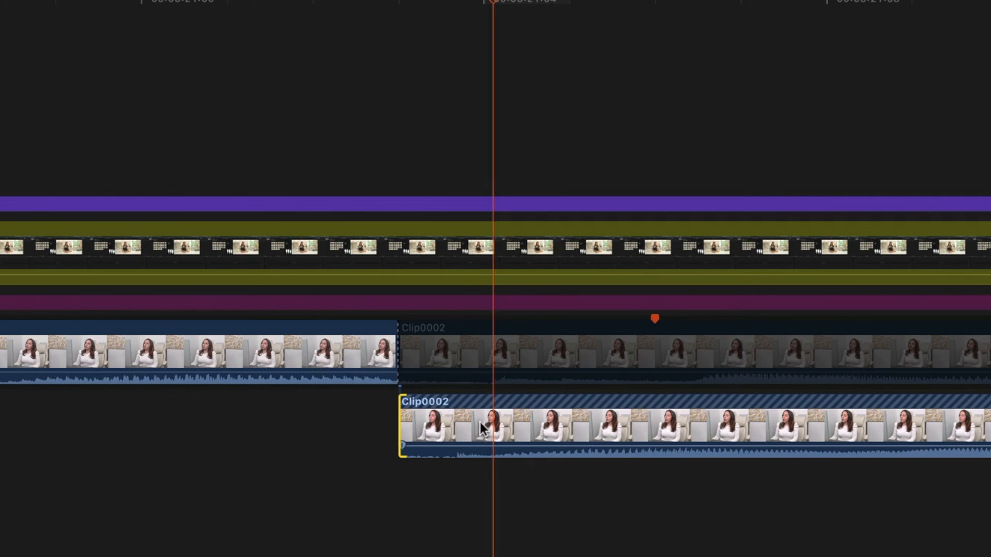
Expand the audio of the connected Clip0002 so it can be edited separately from its video
click(473, 421)
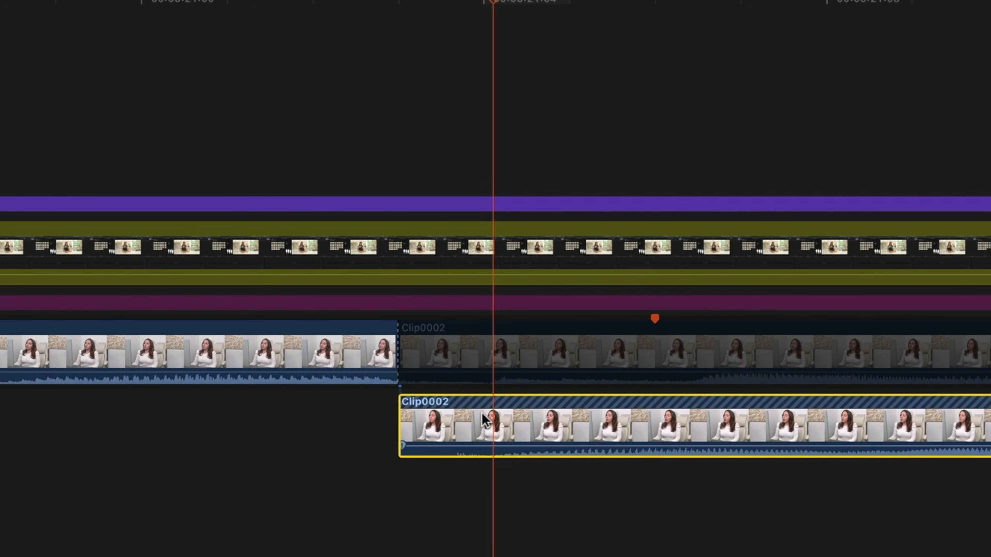
right_click(482, 414)
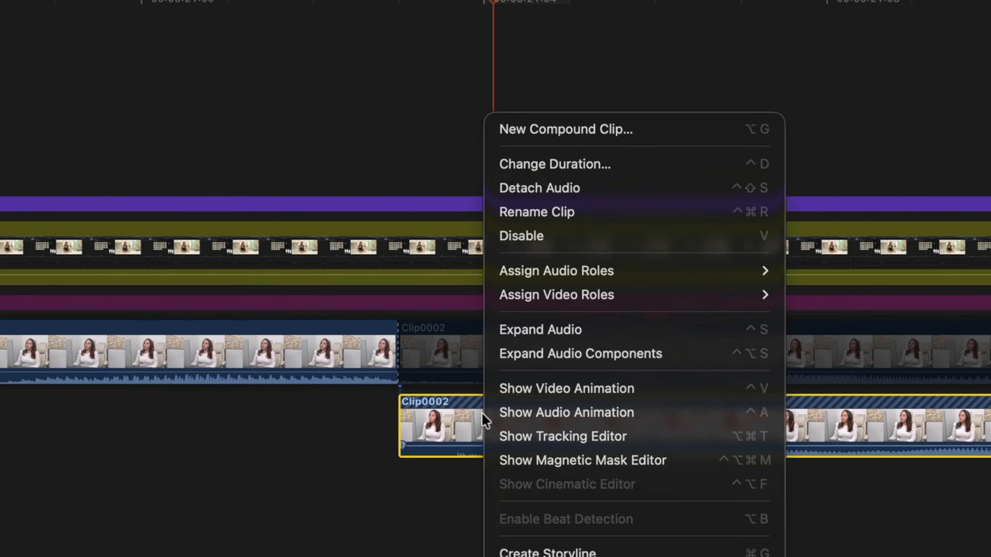
click(551, 322)
click(432, 550)
drag(460, 425, 424, 437)
click(291, 450)
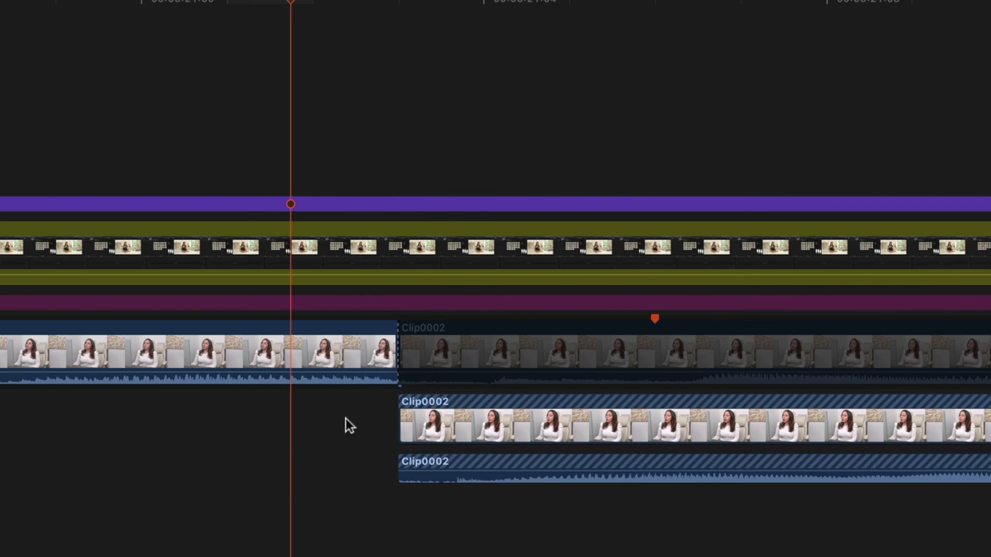
Trim the start of the connected Clip0002's expanded audio inward, past the start of its video, and play across the cut
drag(400, 465, 449, 465)
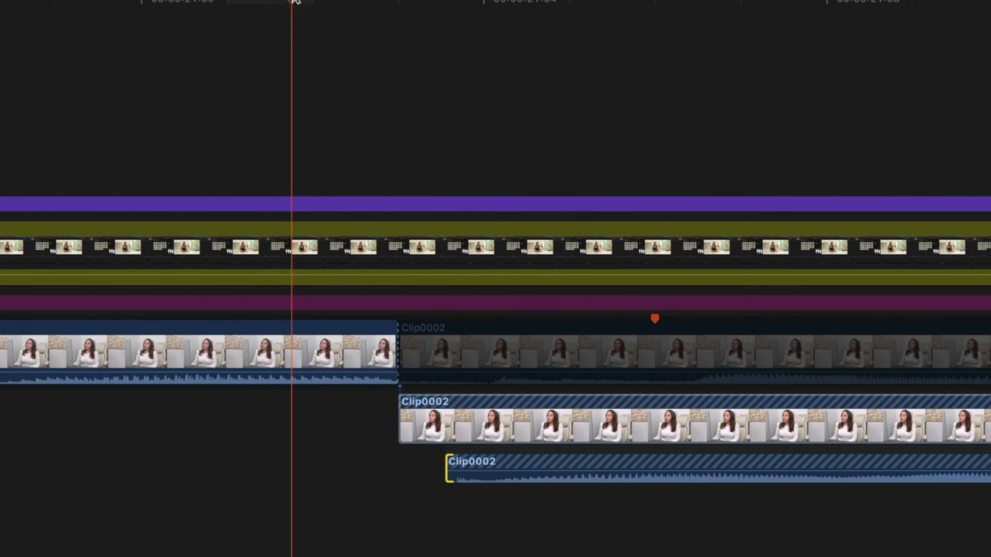
click(113, 7)
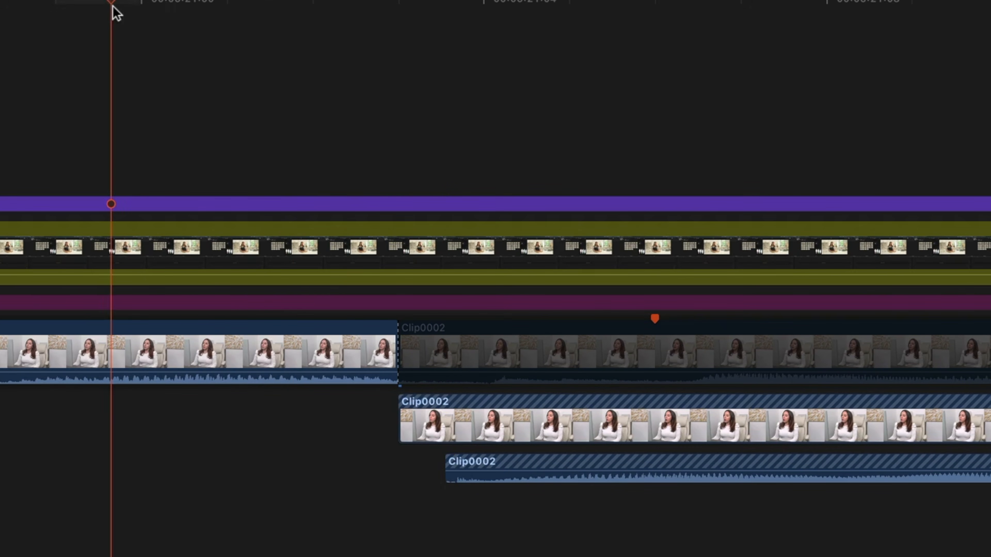
key(super+minus)
key(super+minus)
key(space)
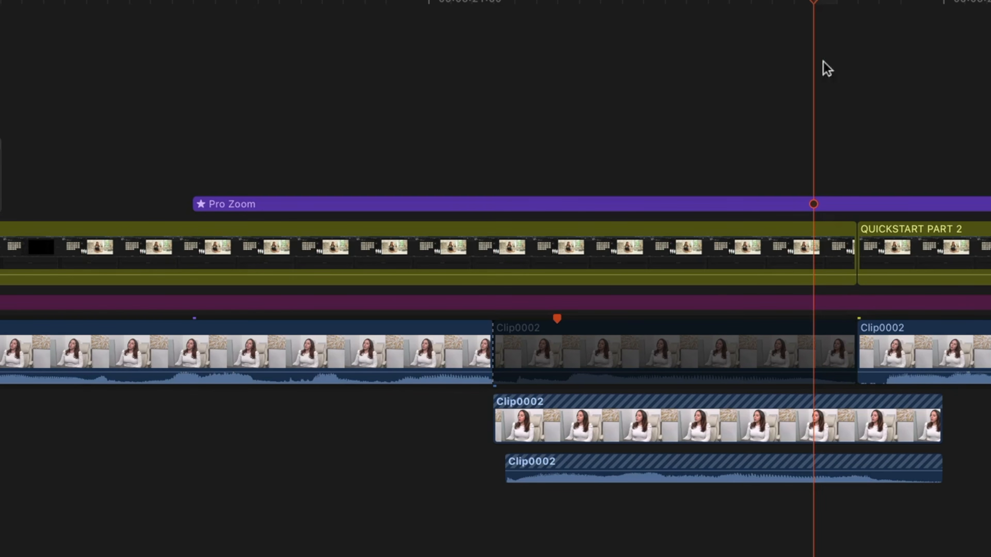
Replace the disabled Clip0002 in the primary storyline with a gap
mouse_move(815, 2)
mouse_down()
mouse_move(956, 4)
mouse_move(812, 21)
mouse_up()
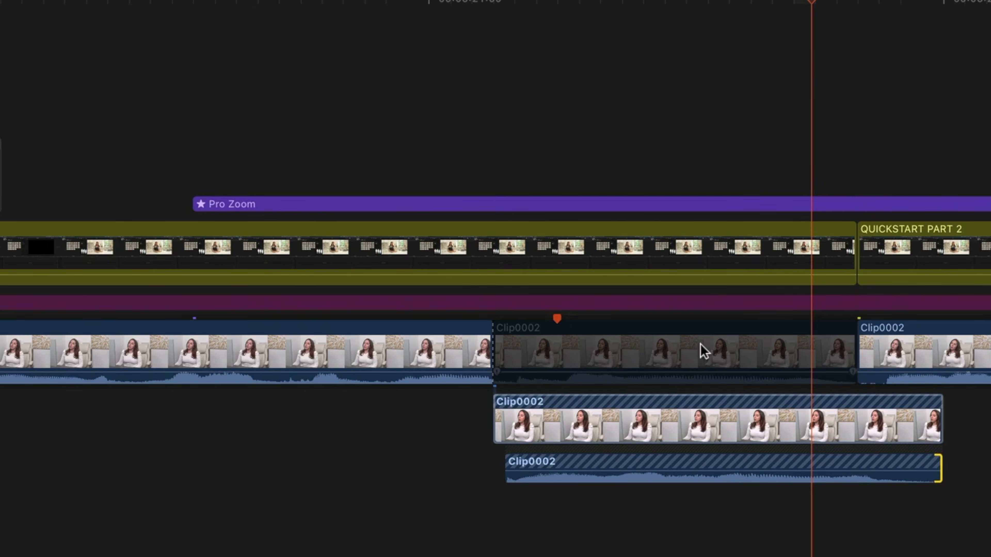
click(703, 352)
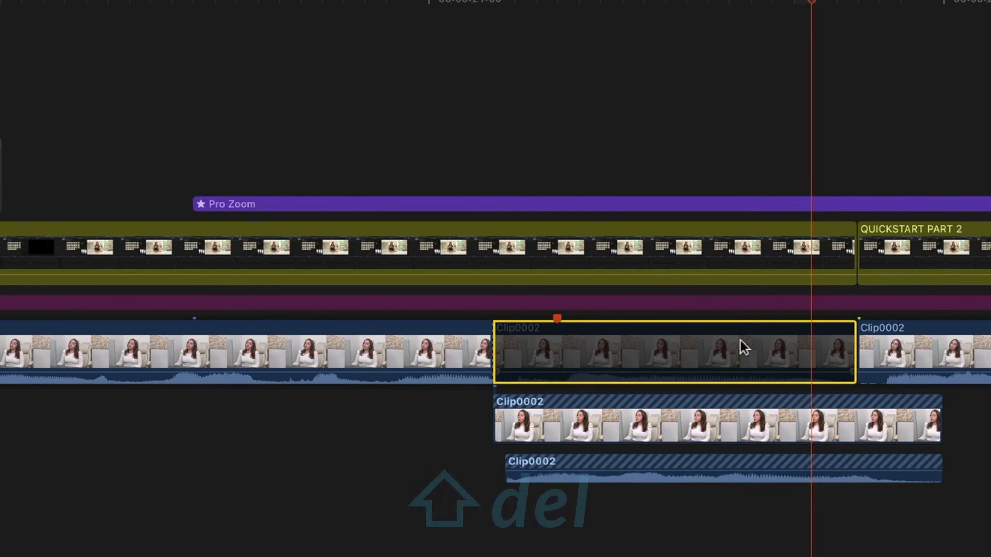
key(shift+BackSpace)
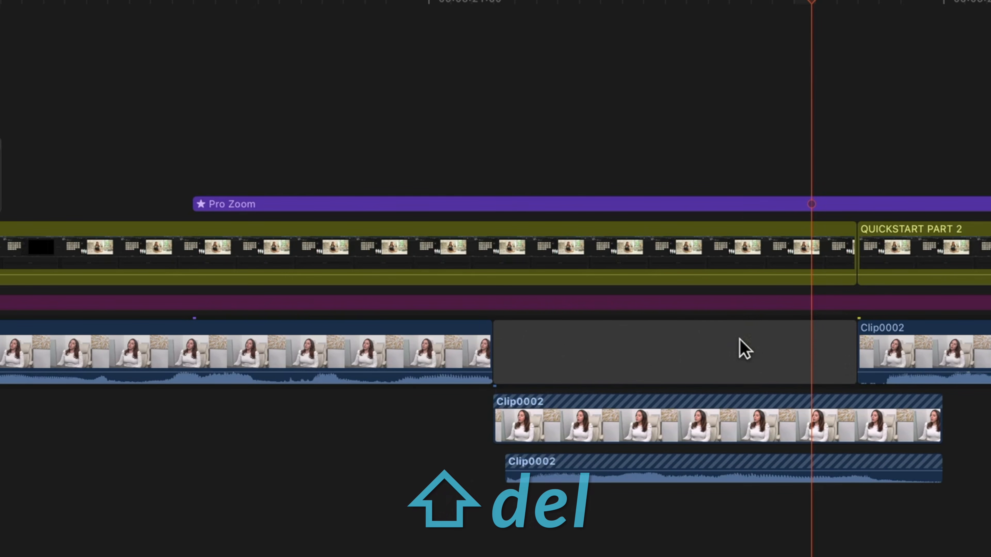
Extend the end of the gap slightly and lengthen the screen recording clip above it to meet QUICKSTART PART 2
click(768, 332)
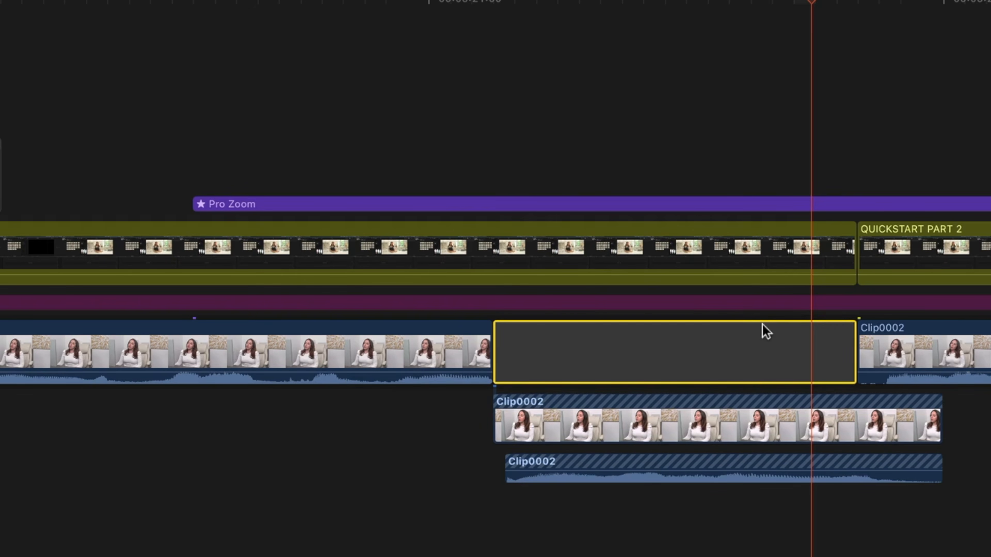
drag(847, 337, 884, 341)
click(830, 463)
drag(618, 197, 652, 198)
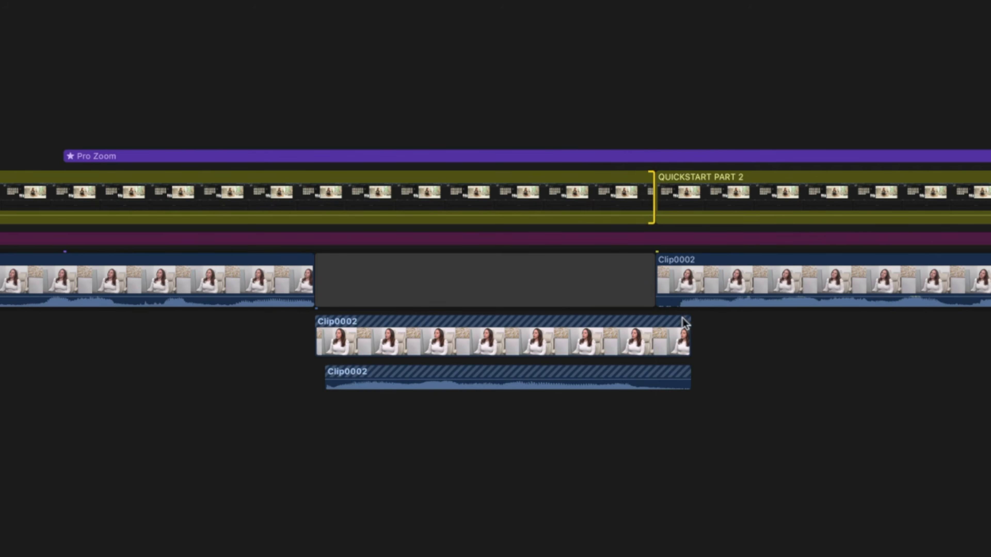
Trim the connected Clip0002's video to end with the gap, and overwrite the clip to the primary storyline
drag(688, 332, 638, 328)
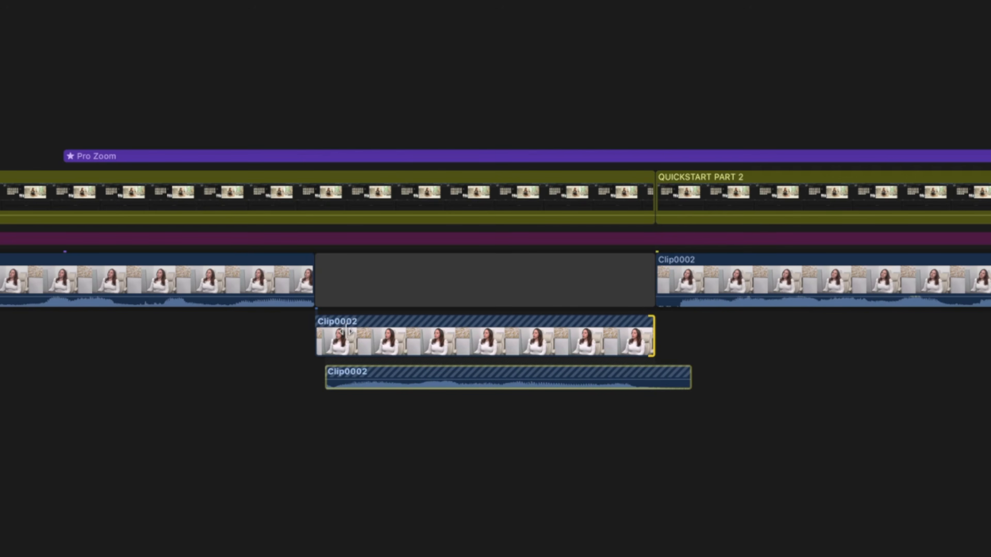
click(386, 338)
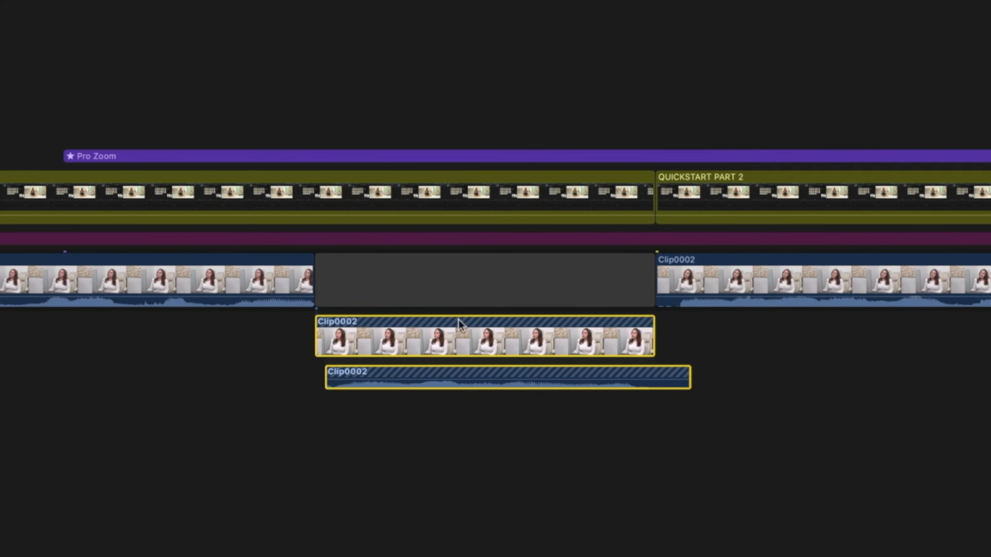
right_click(455, 341)
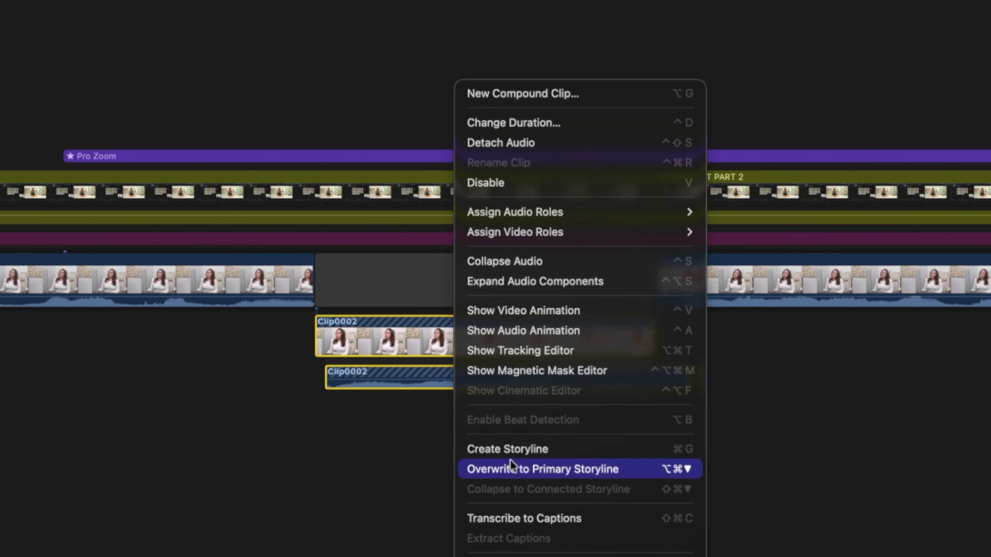
click(512, 471)
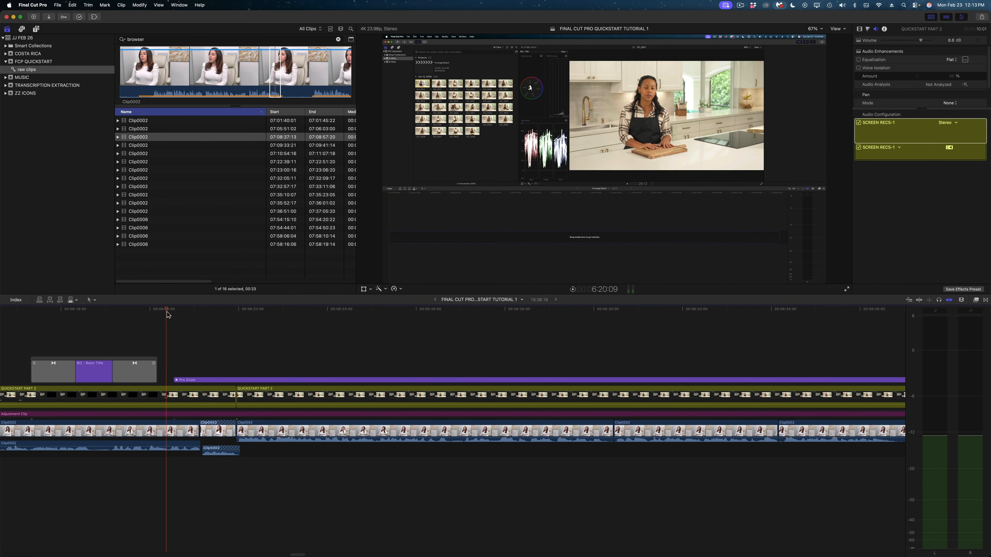
Review the cut into the replacement Clip0002 in the primary storyline and undo the last change
click(193, 309)
drag(193, 309, 199, 310)
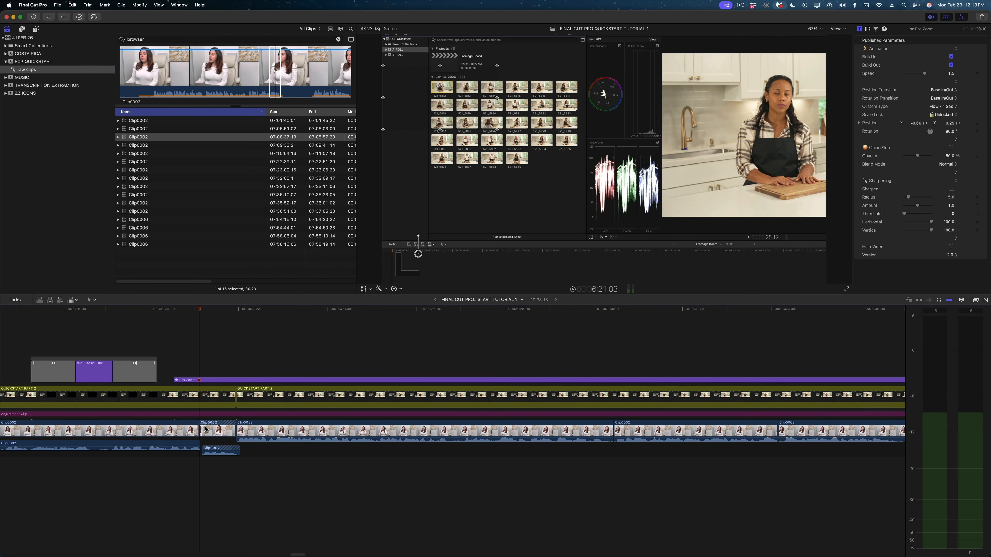
key(super+z)
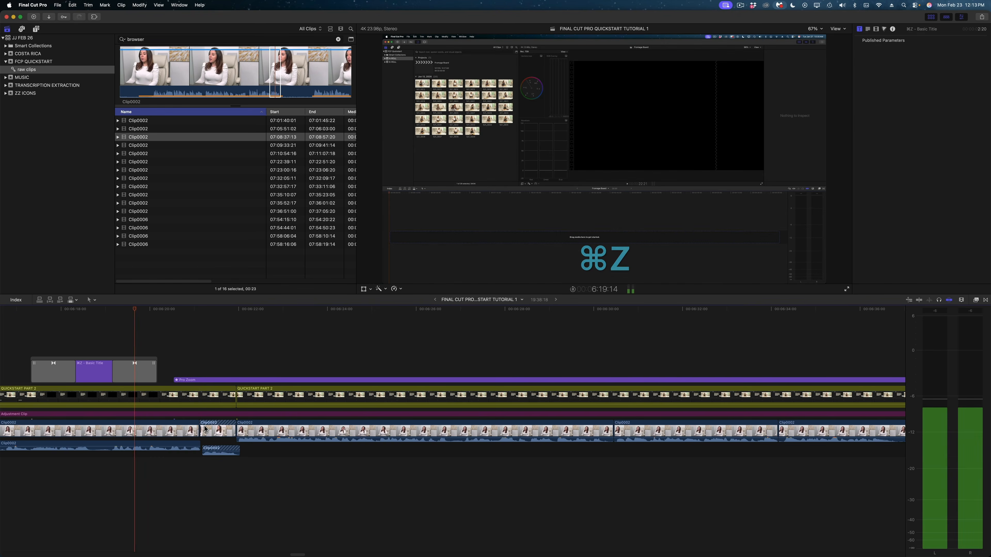